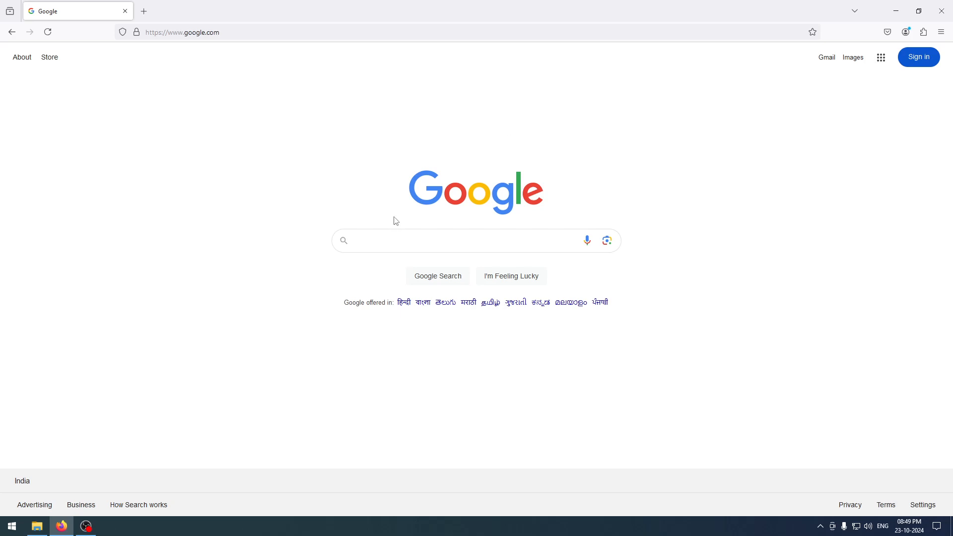
Step: Search Google for "java jdk" and open Oracle's Java Downloads result in a new tab
click(392, 236)
text(java)
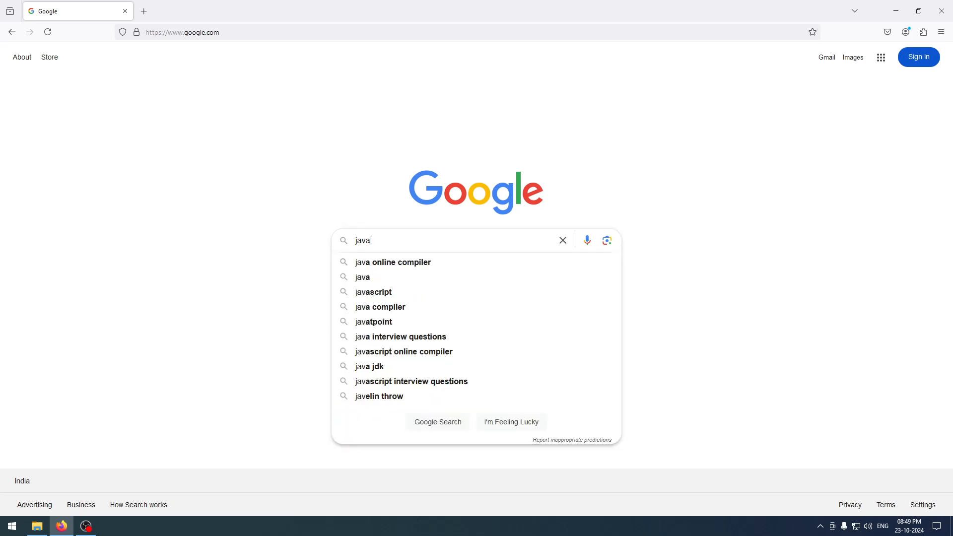
text( jdk)
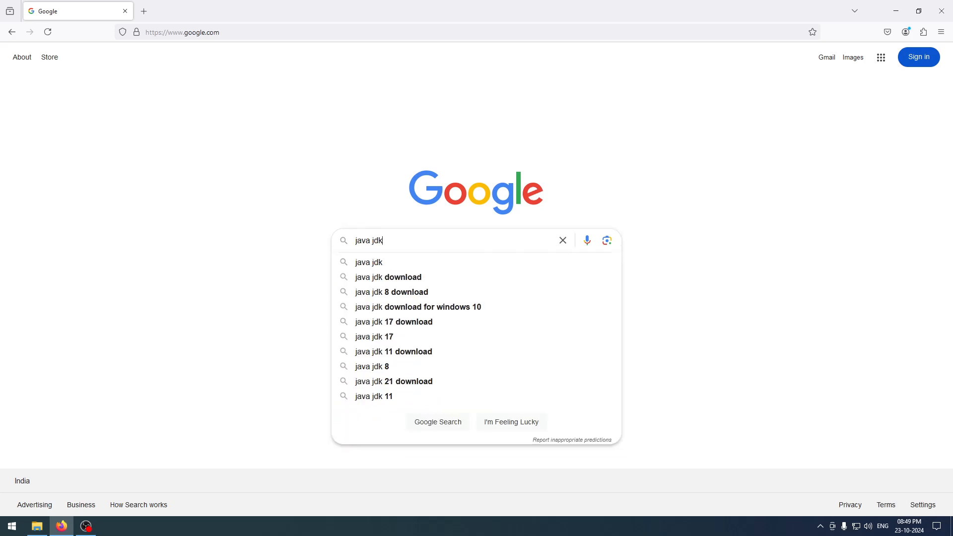
key(Return)
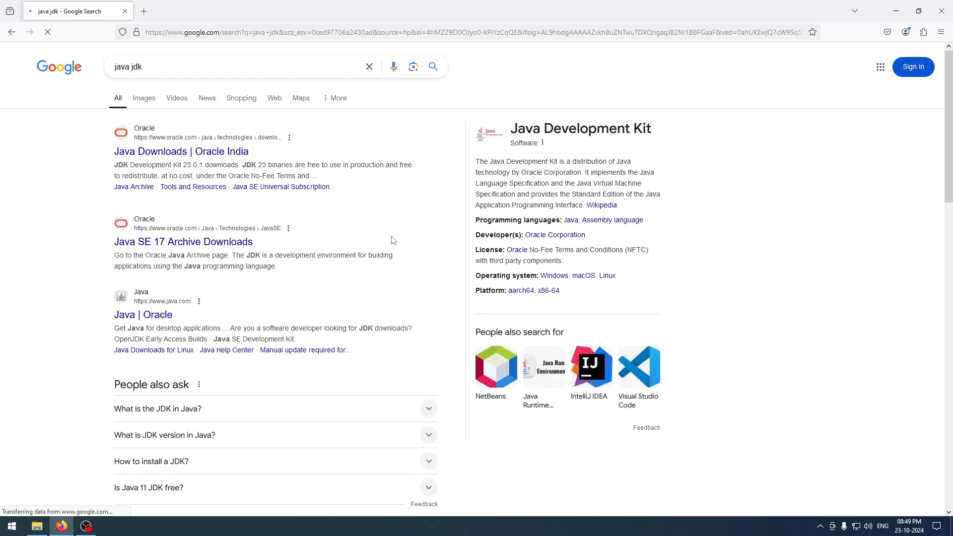
right_click(184, 151)
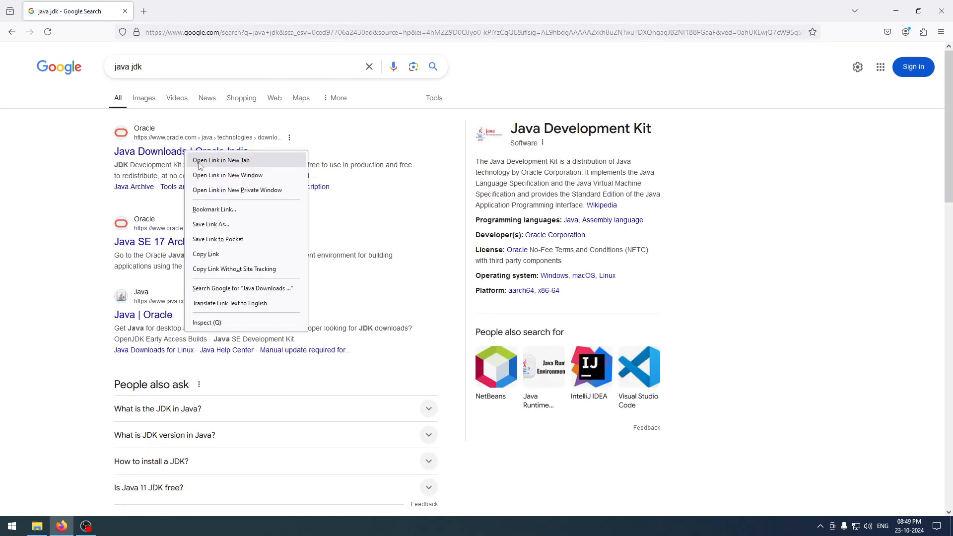
click(198, 161)
click(191, 7)
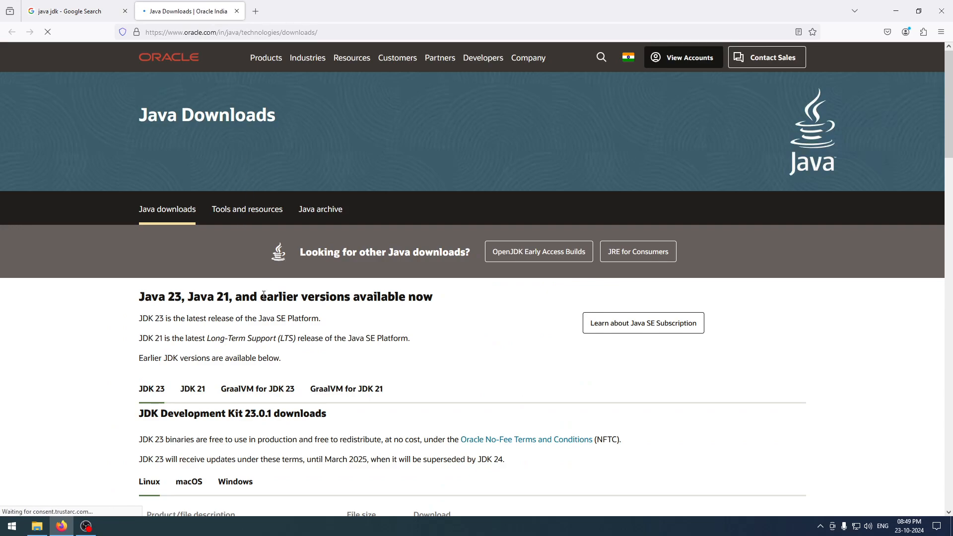
Step: Download the JDK 23 x64 Installer for Windows, jdk-23_windows-x64_bin.exe, and show all downloads
scroll(265, 297, down, 3)
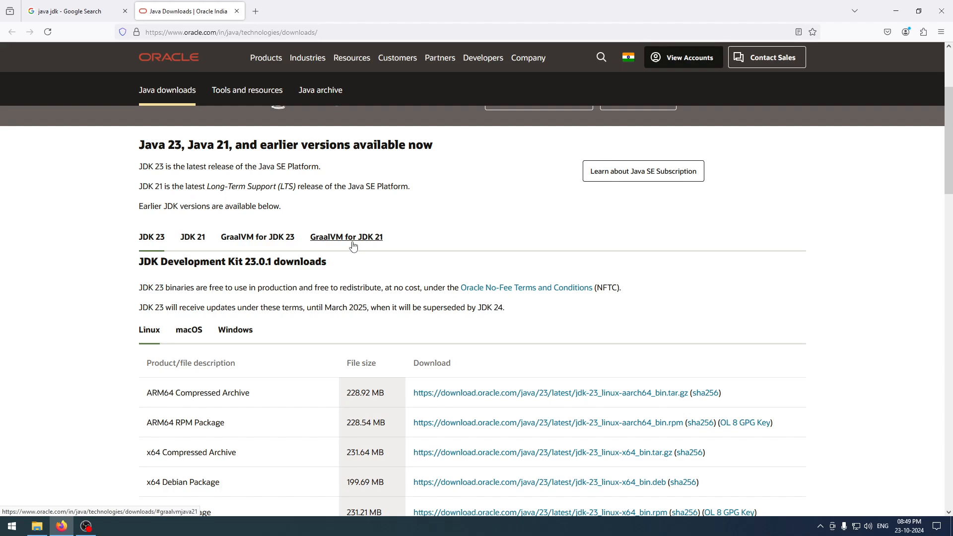
click(152, 238)
click(193, 343)
click(231, 344)
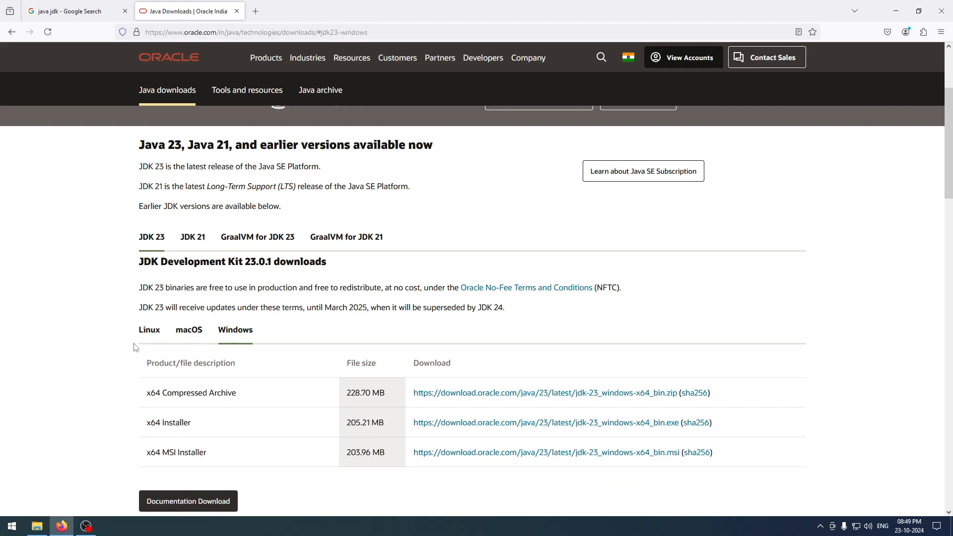
scroll(211, 343, down, 2)
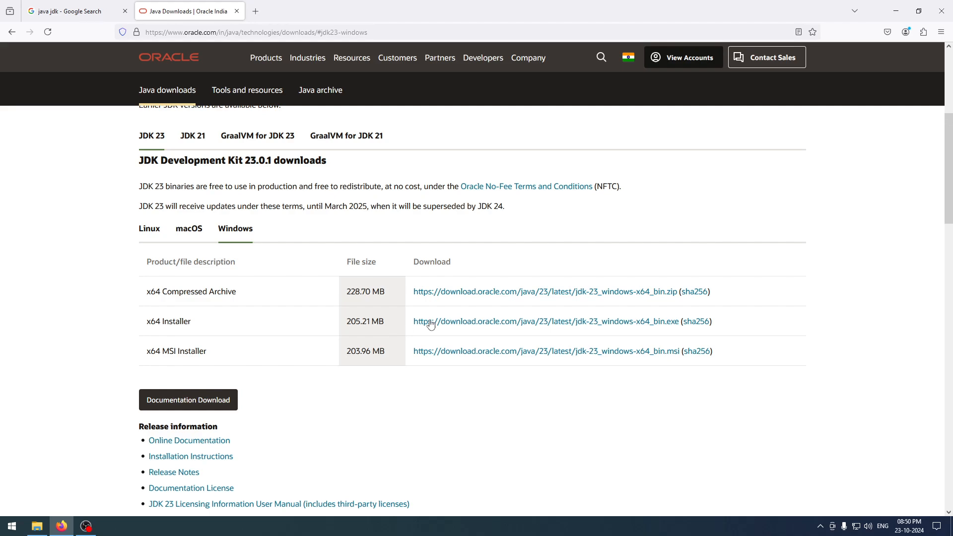
click(486, 324)
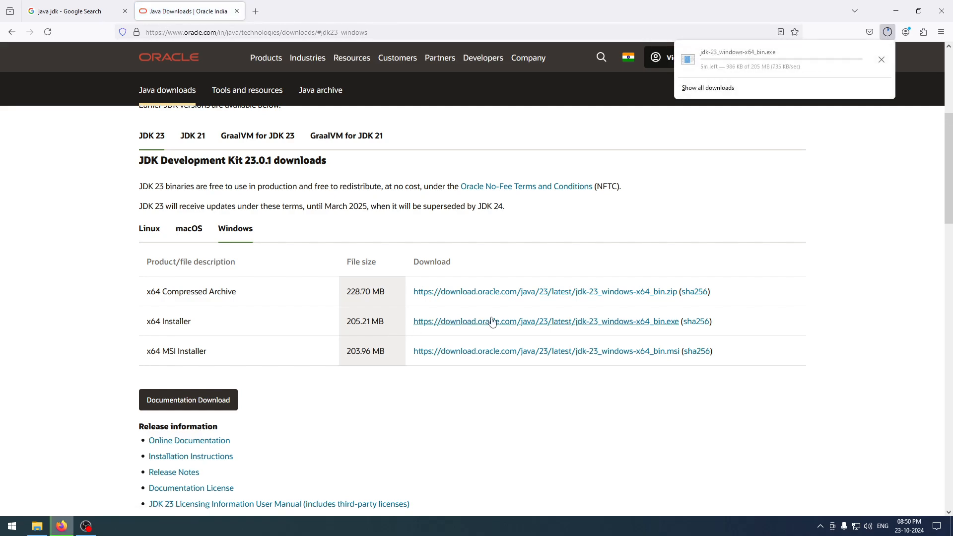
click(705, 90)
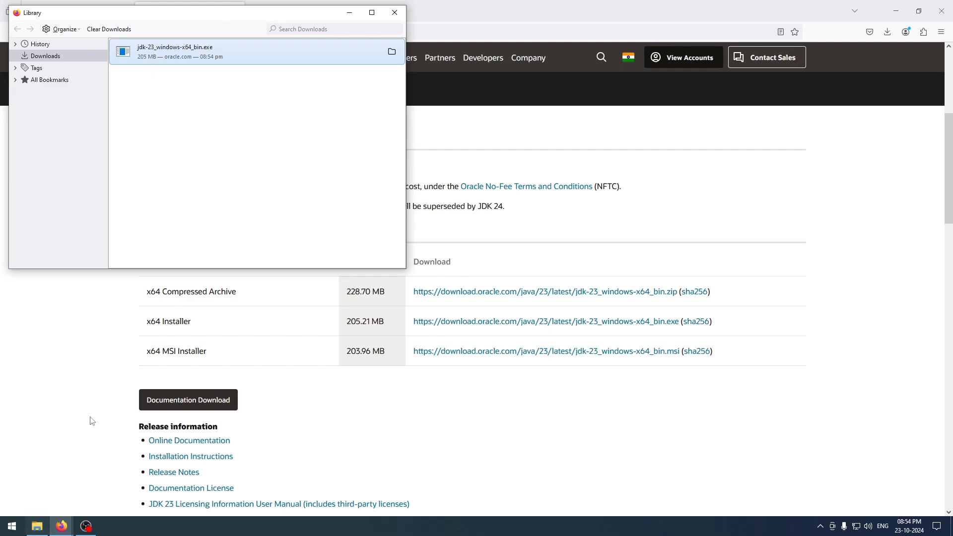
Step: Run the jdk-23_windows-x64_bin installer from the Downloads folder and complete the setup wizard with its default settings
click(37, 526)
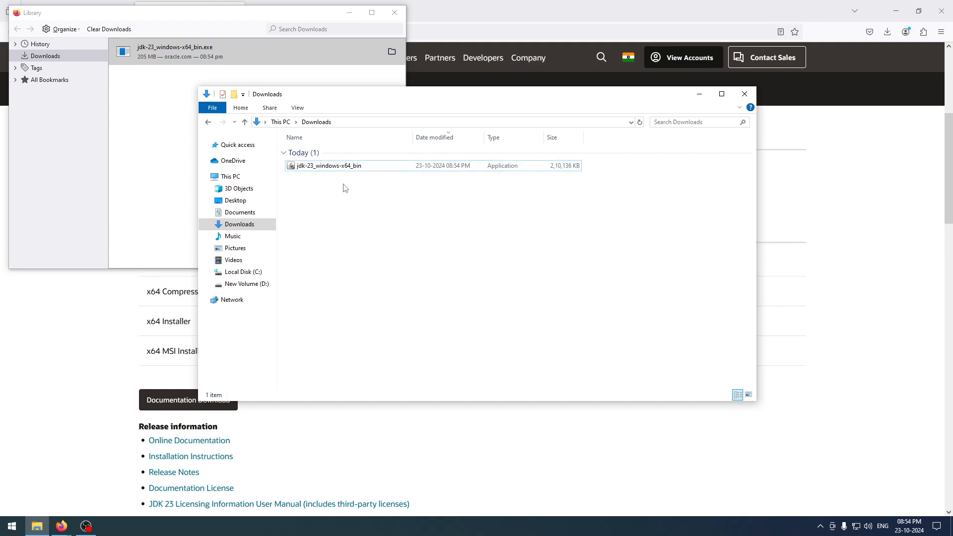
double_click(341, 168)
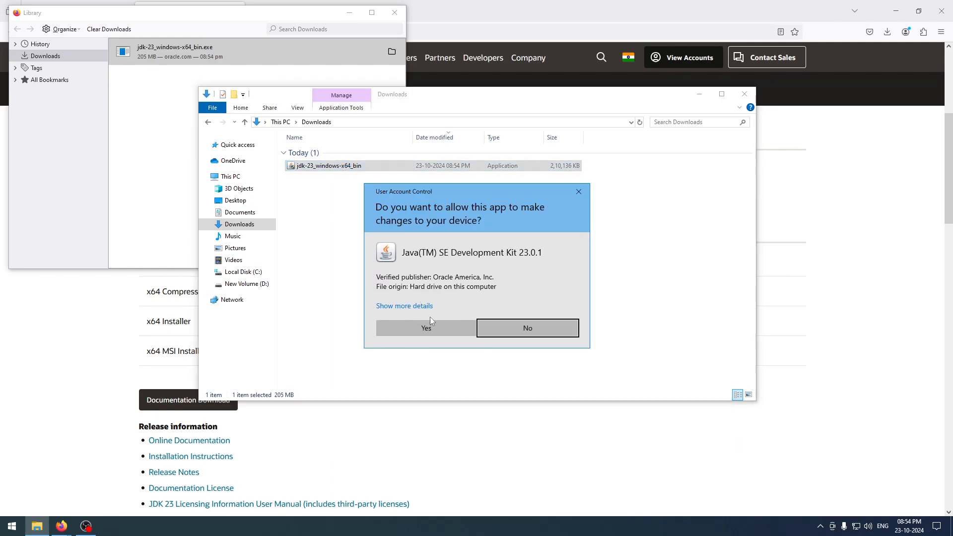
click(433, 329)
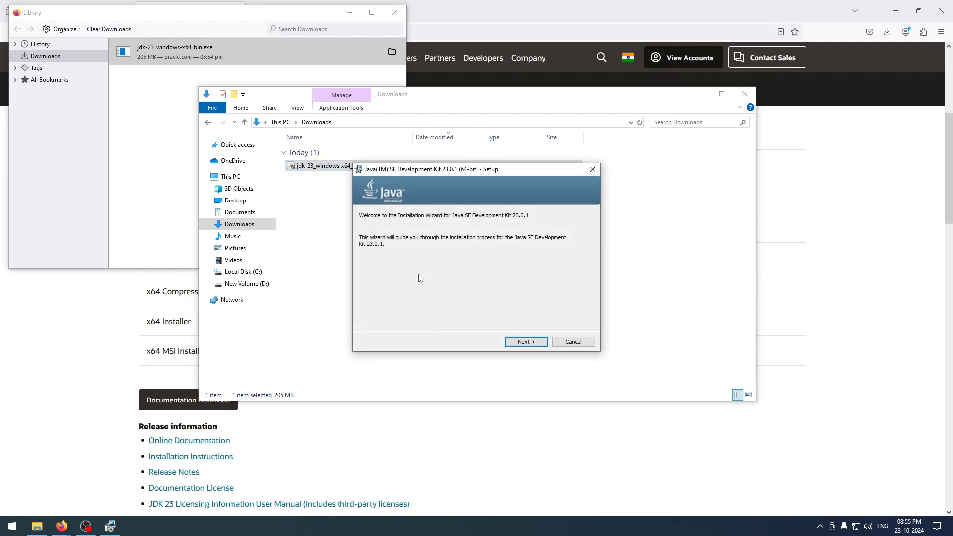
click(526, 342)
click(526, 342)
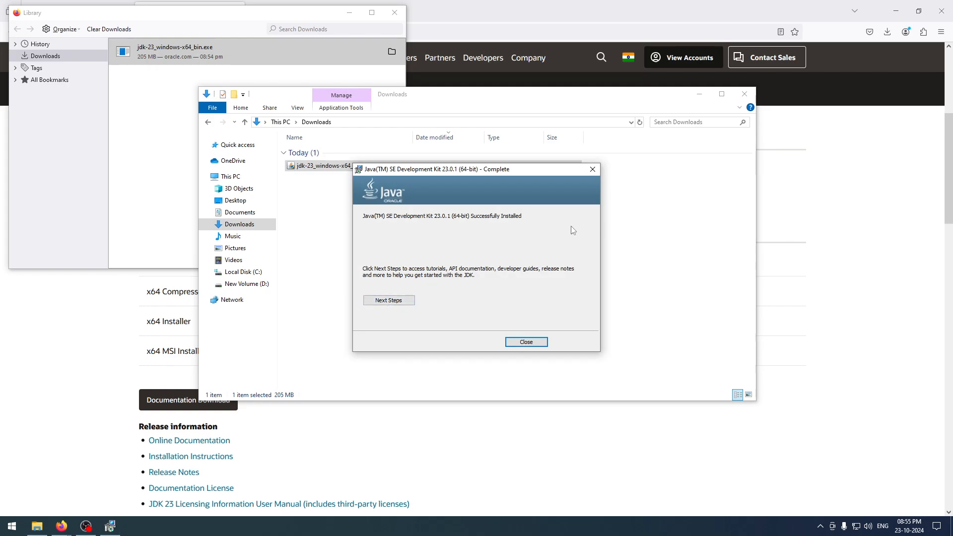
click(528, 343)
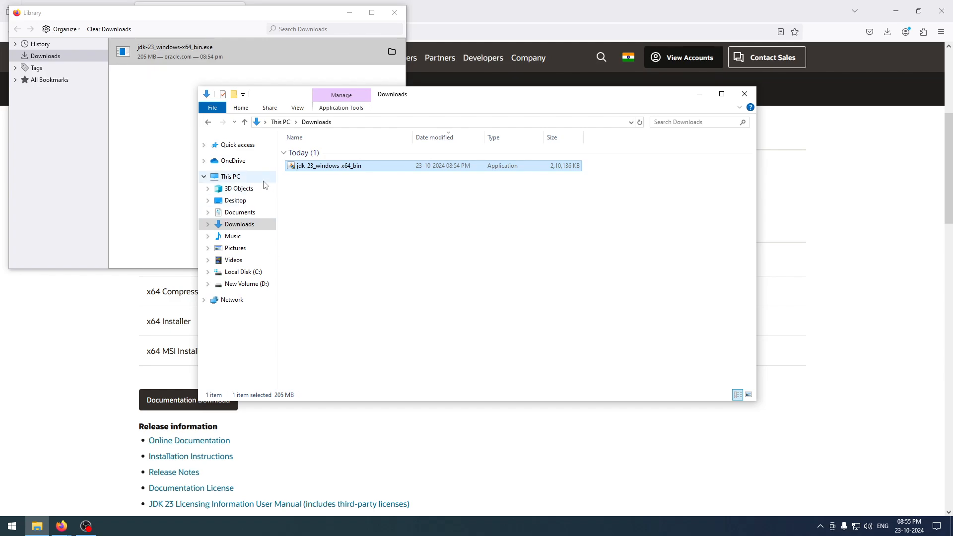
Step: Browse to C:\Program Files\Java\jdk-23\bin in File Explorer and copy the folder's path
click(249, 274)
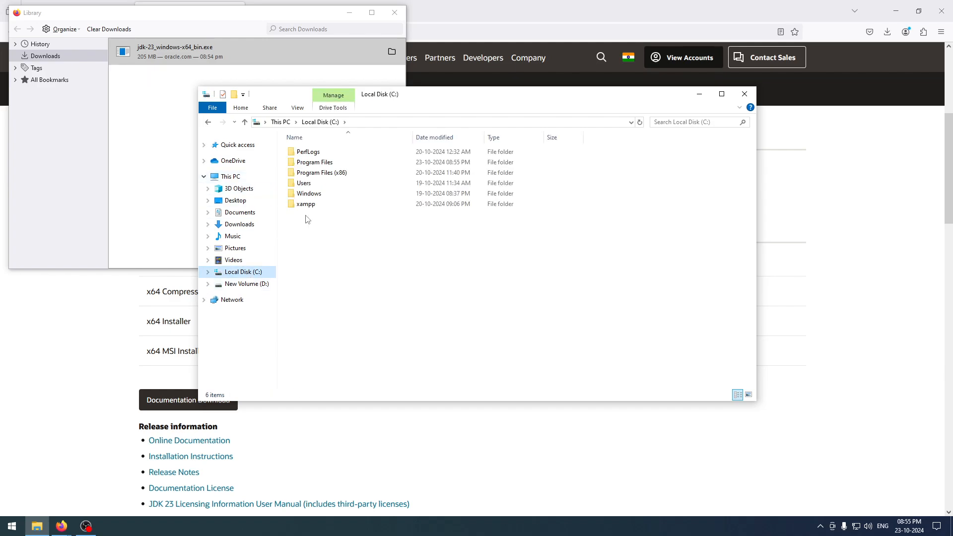
double_click(345, 166)
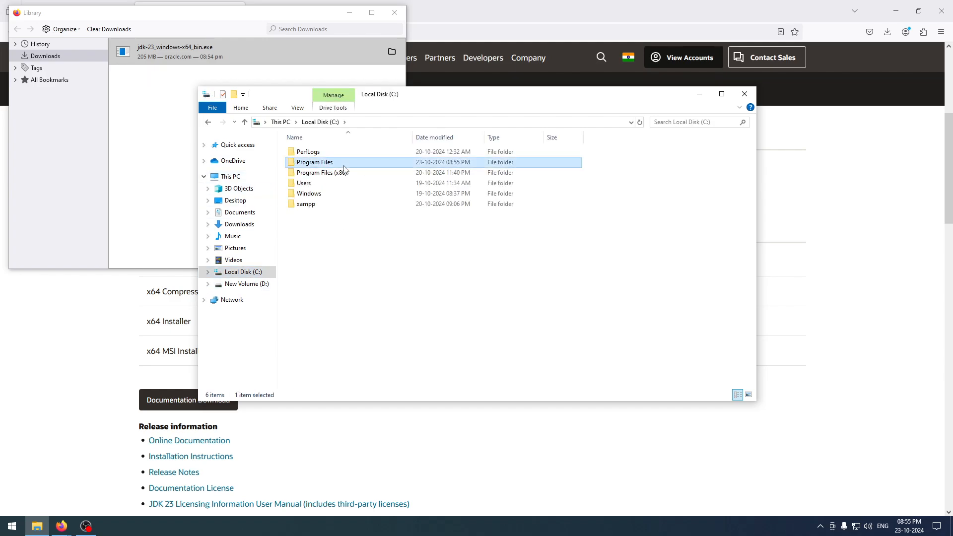
double_click(319, 184)
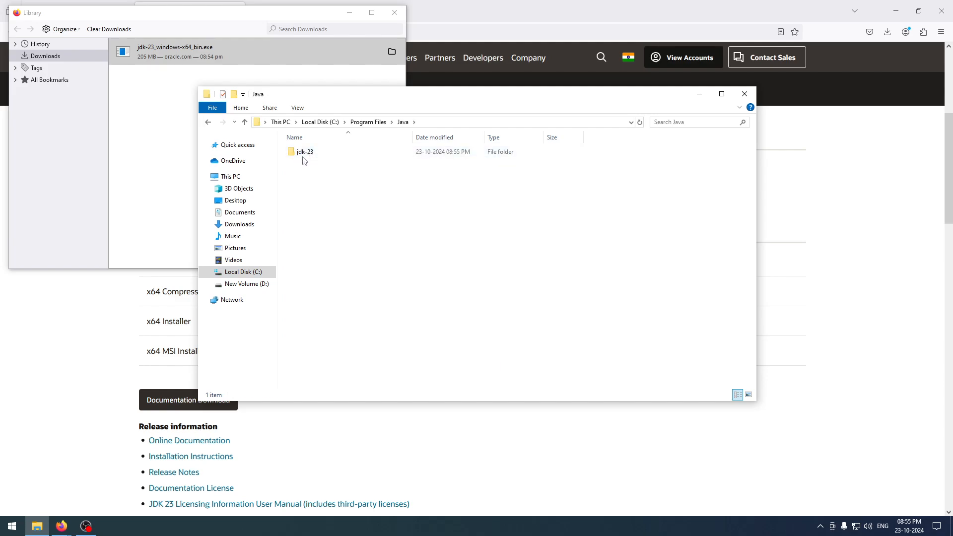
double_click(327, 158)
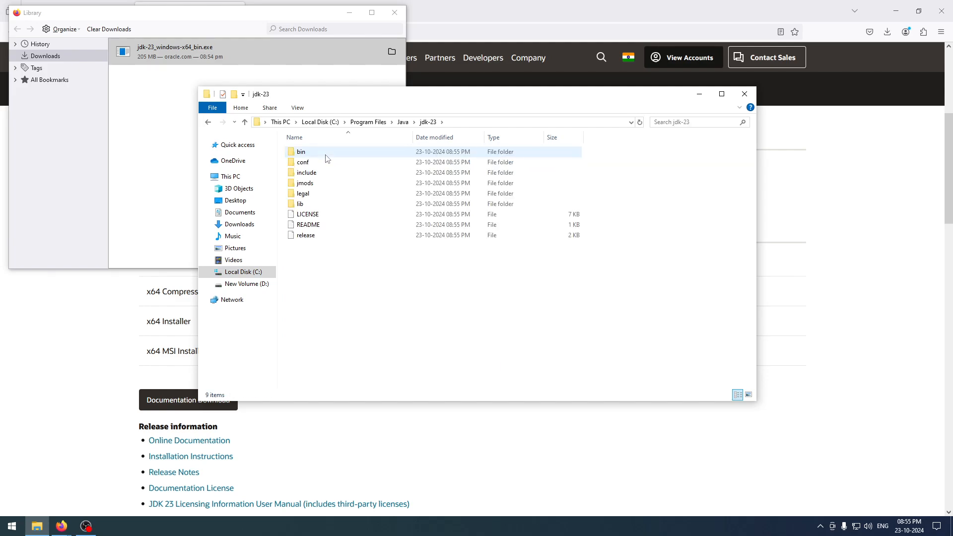
double_click(314, 154)
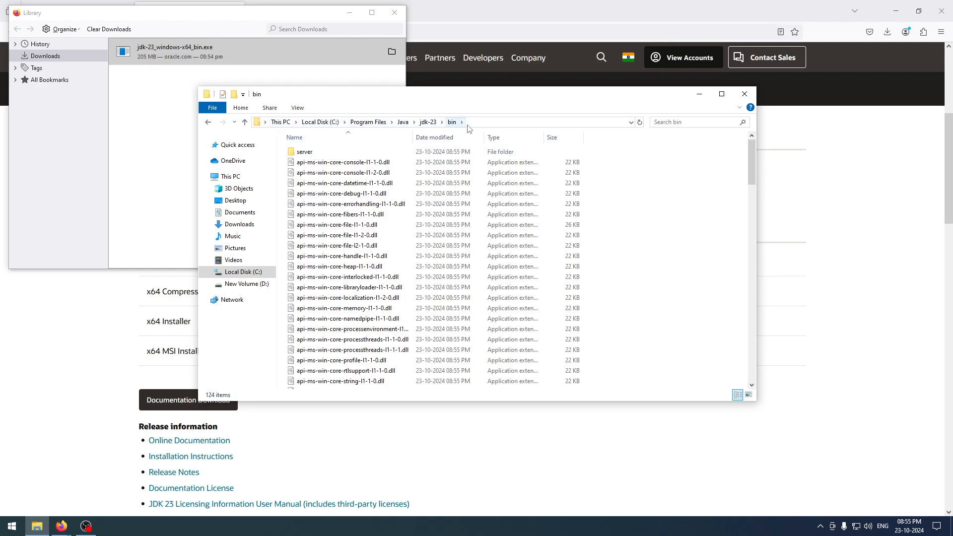
click(481, 124)
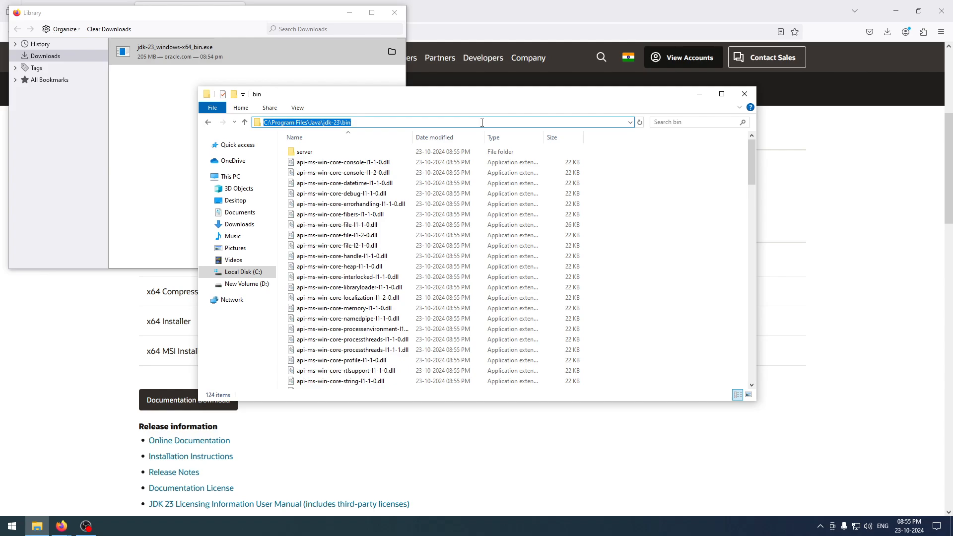
right_click(482, 123)
click(502, 155)
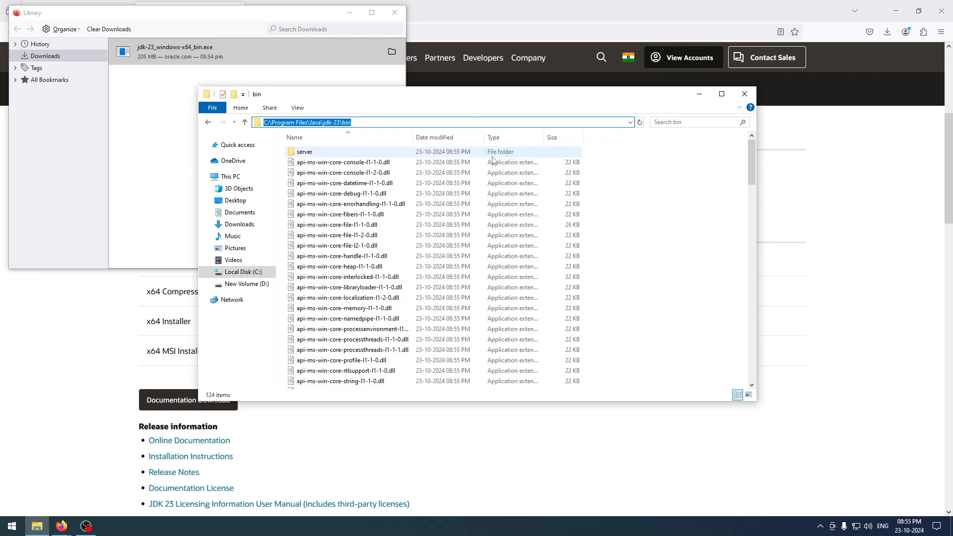
Step: Open the system environment variables and bring up the system Path variable for editing
click(11, 527)
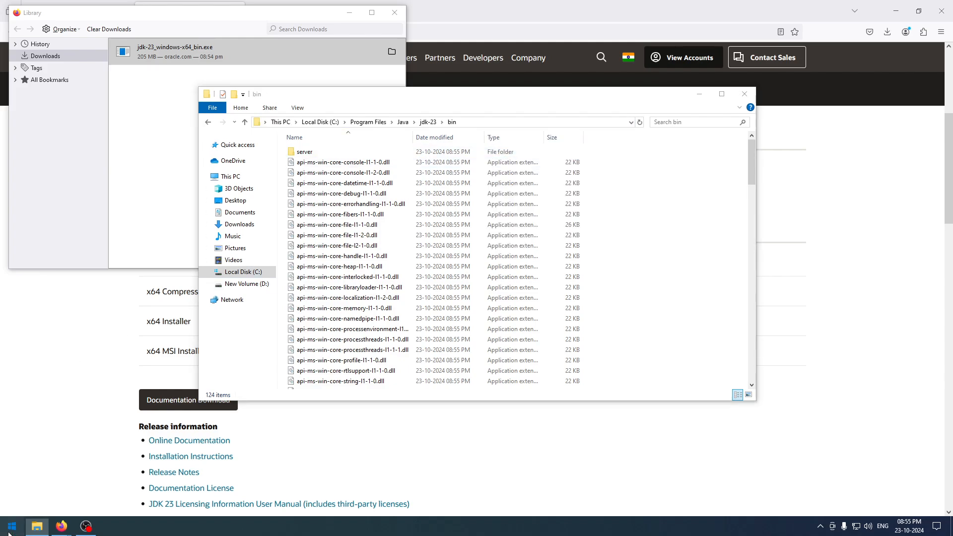
text(edit)
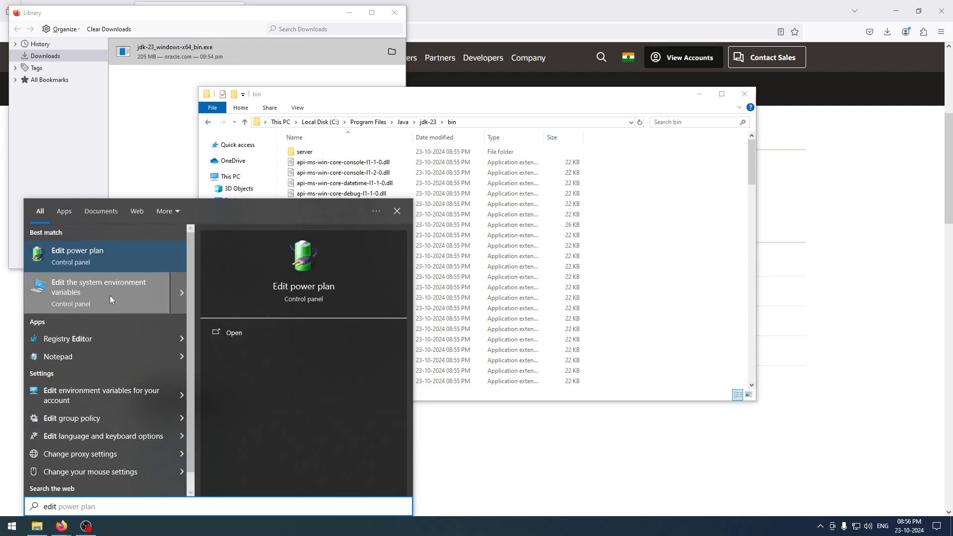
click(111, 297)
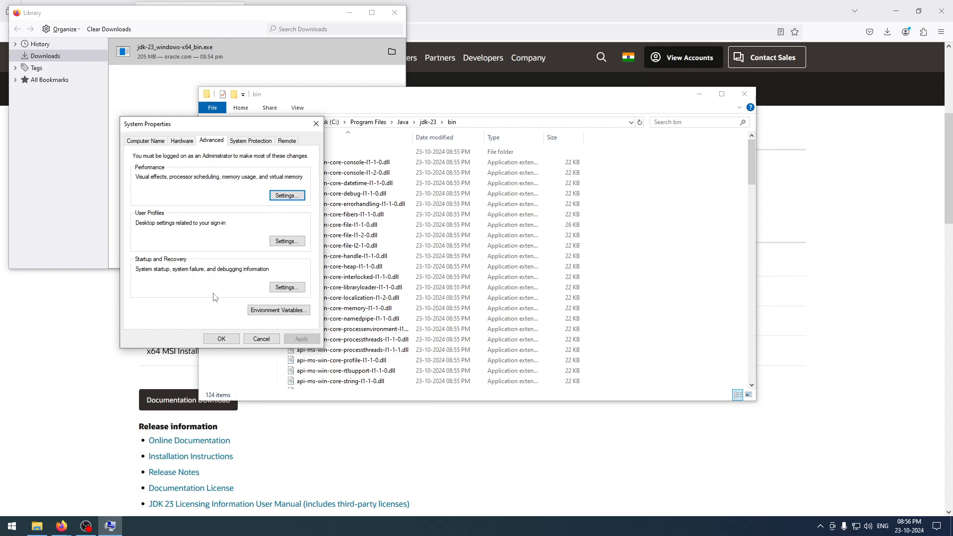
click(268, 312)
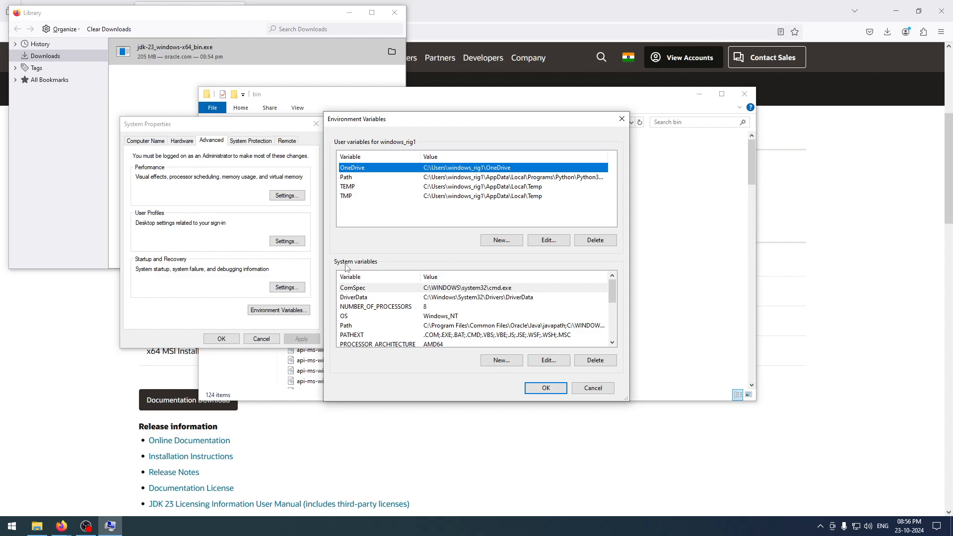
click(348, 326)
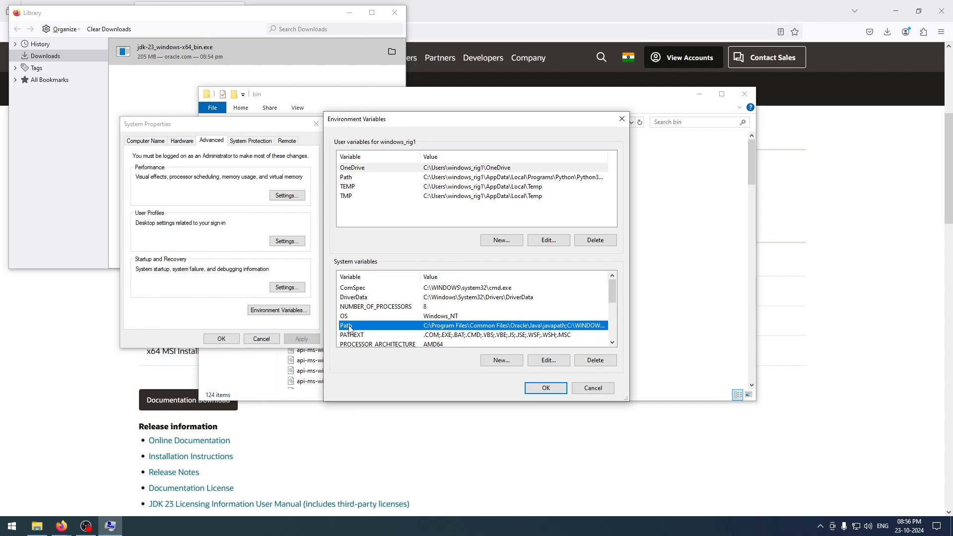
click(535, 362)
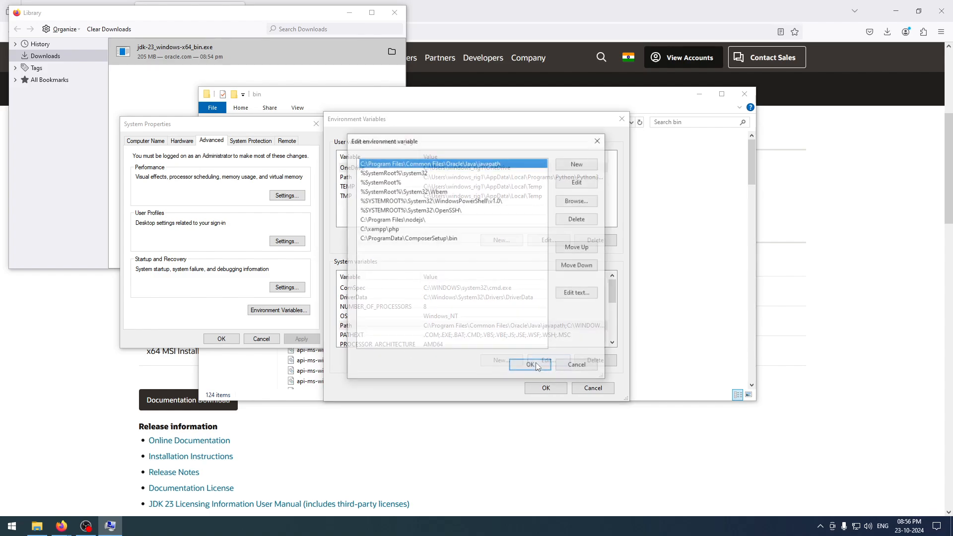
Step: Add C:\Program Files\Java\jdk-23\bin as a new Path entry and confirm all the open dialogs
click(575, 164)
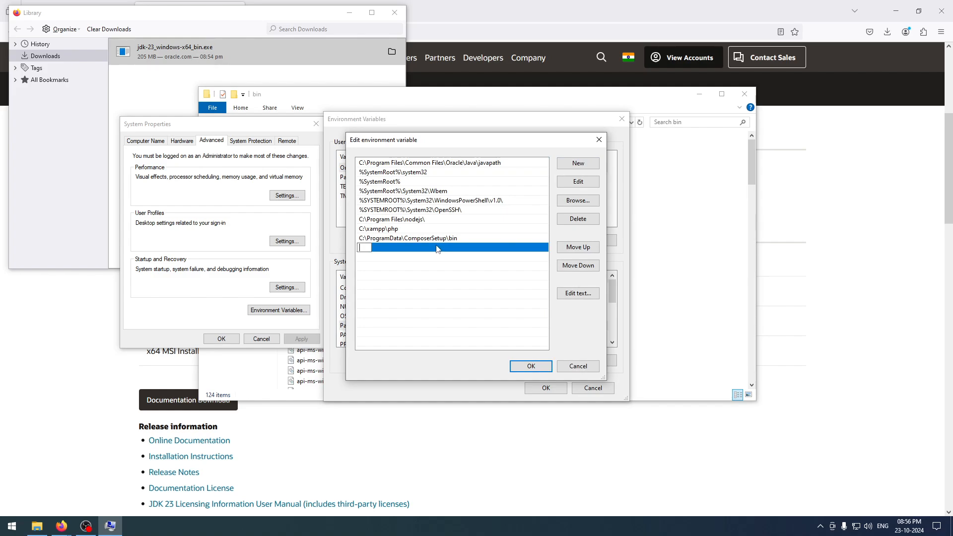
right_click(368, 250)
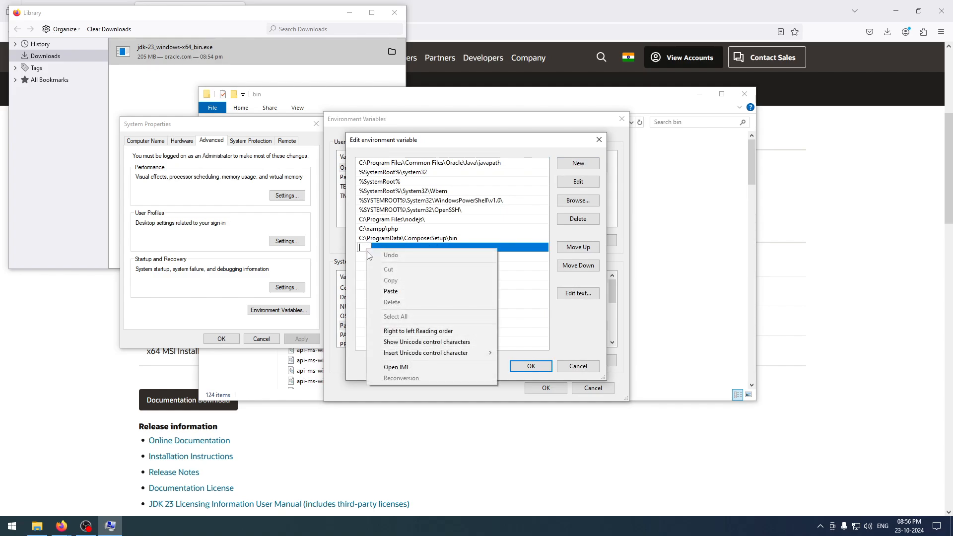
click(378, 292)
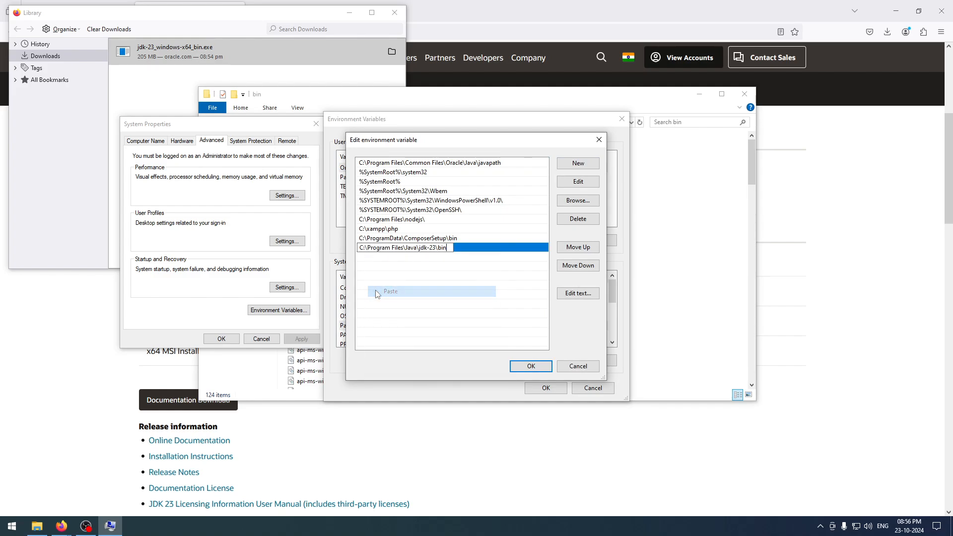
click(435, 270)
click(531, 366)
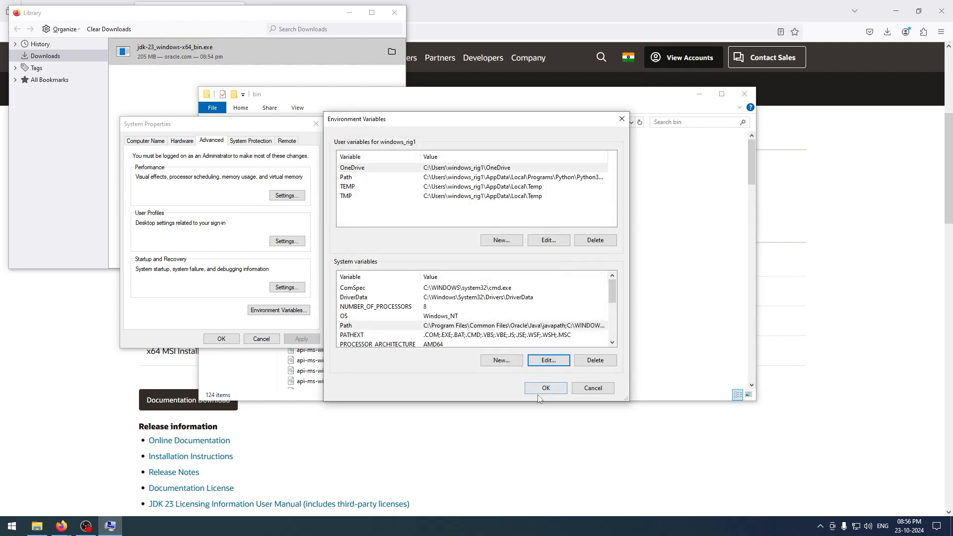
click(545, 388)
click(233, 341)
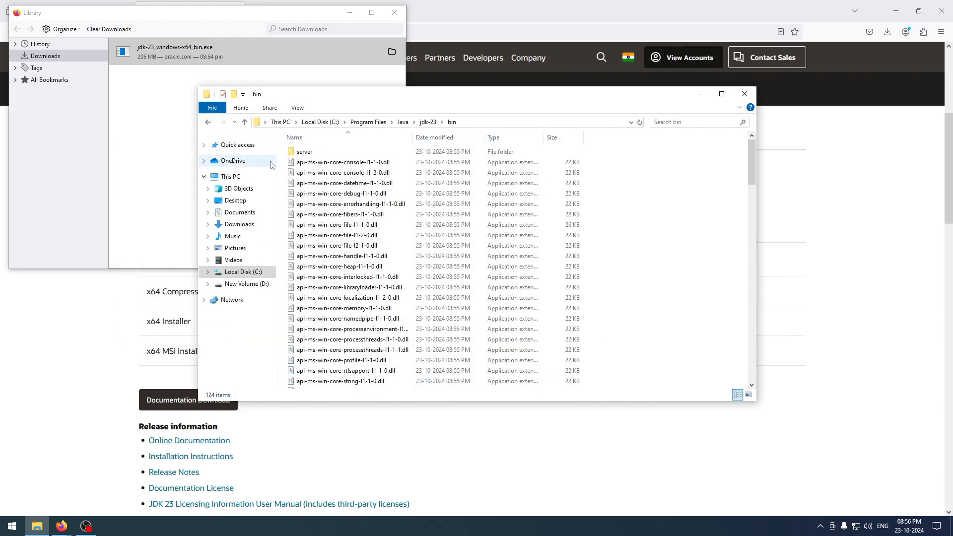
Step: Open a Command Prompt and check the installed Java version with java --version
right_click(15, 526)
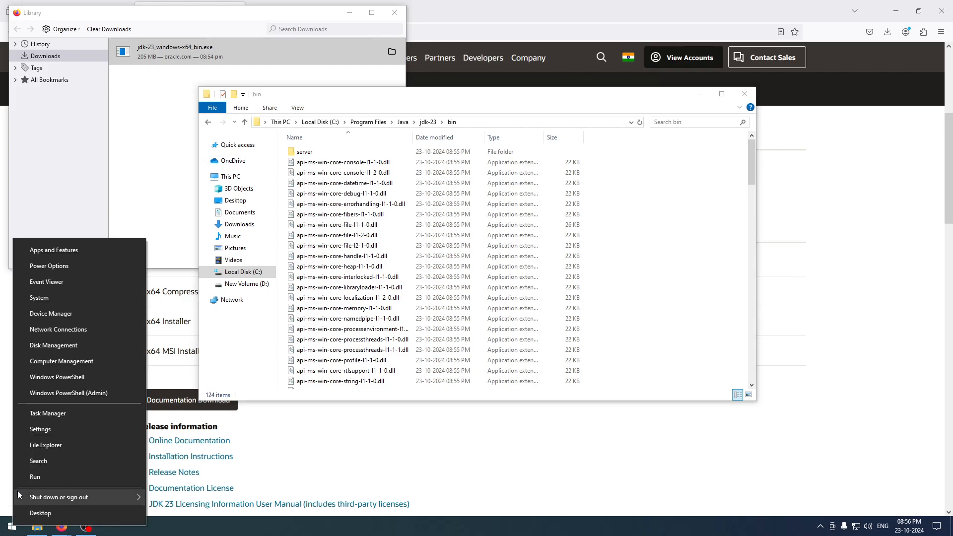
click(49, 475)
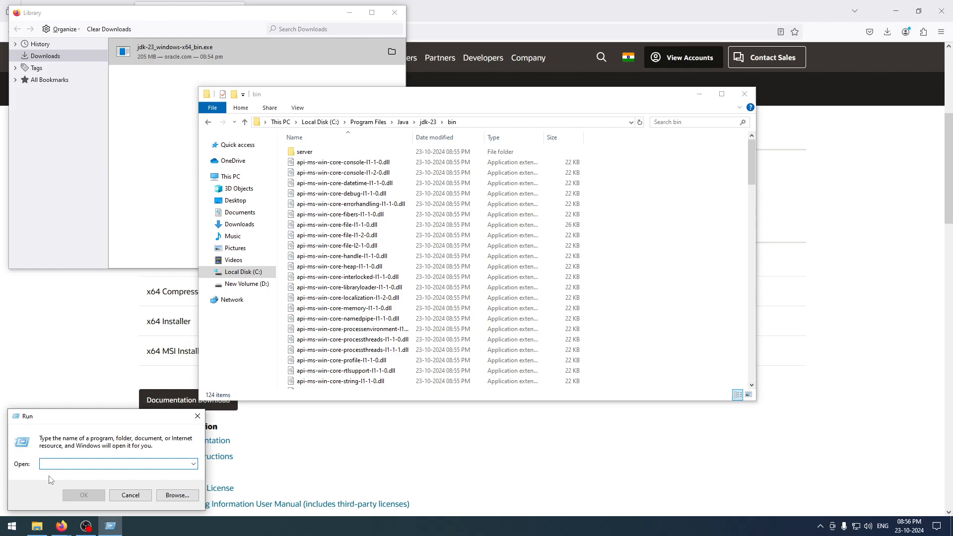
text(cmd)
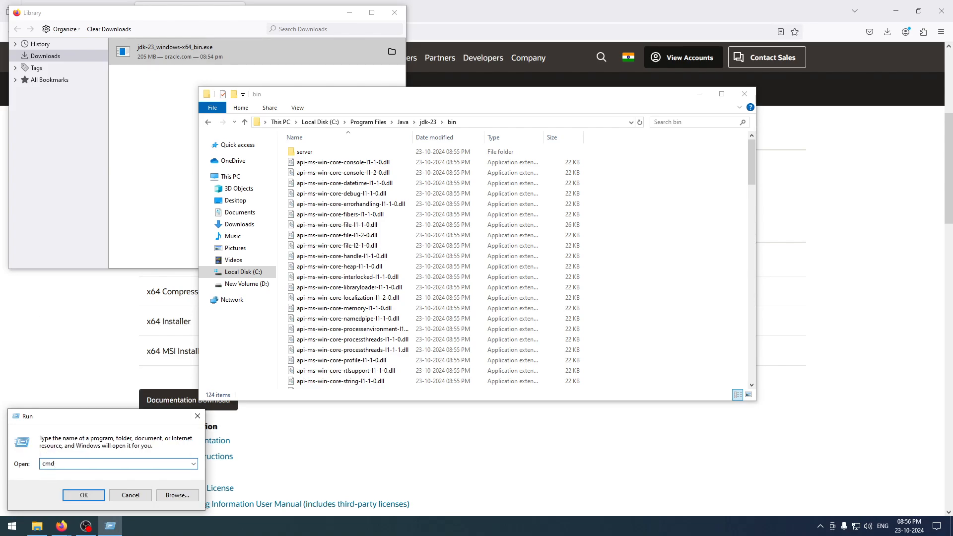
key(Return)
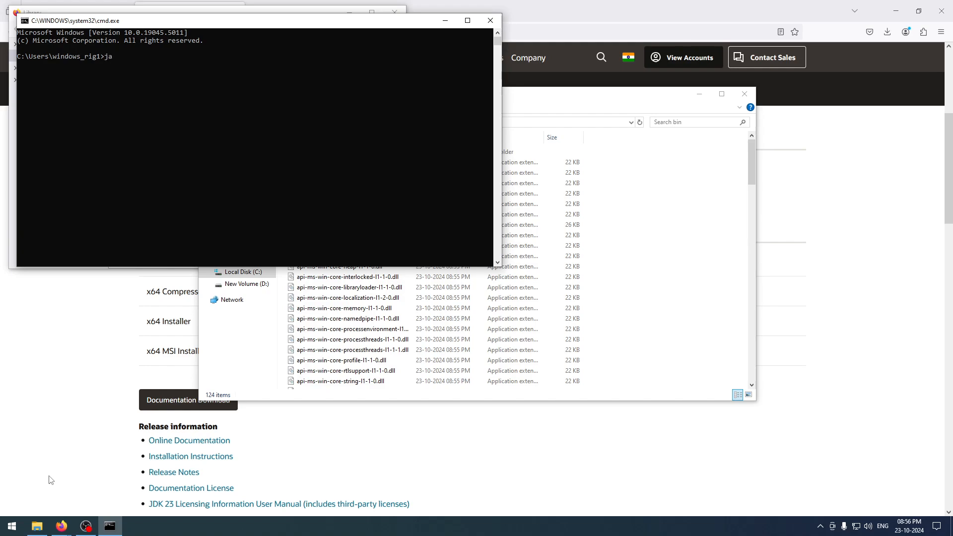
text(java --version)
key(Return)
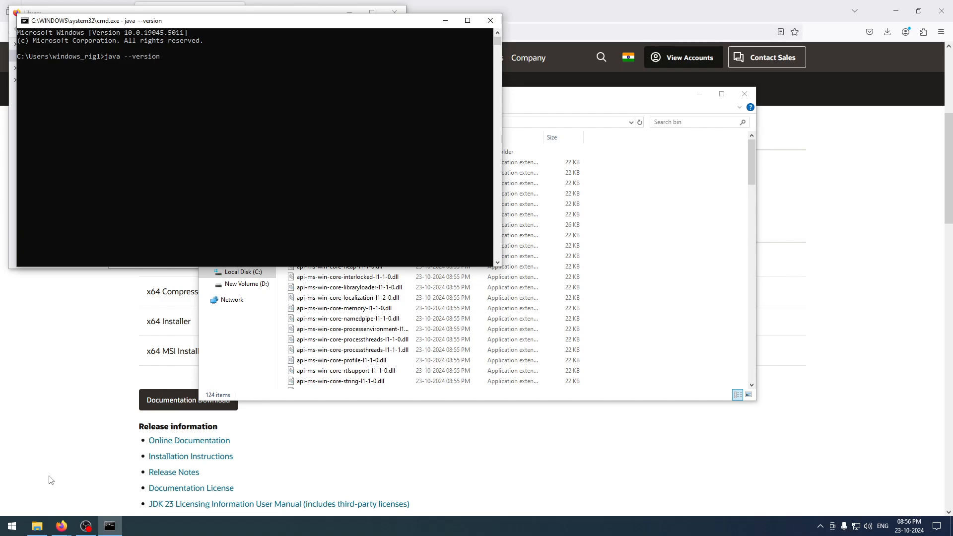